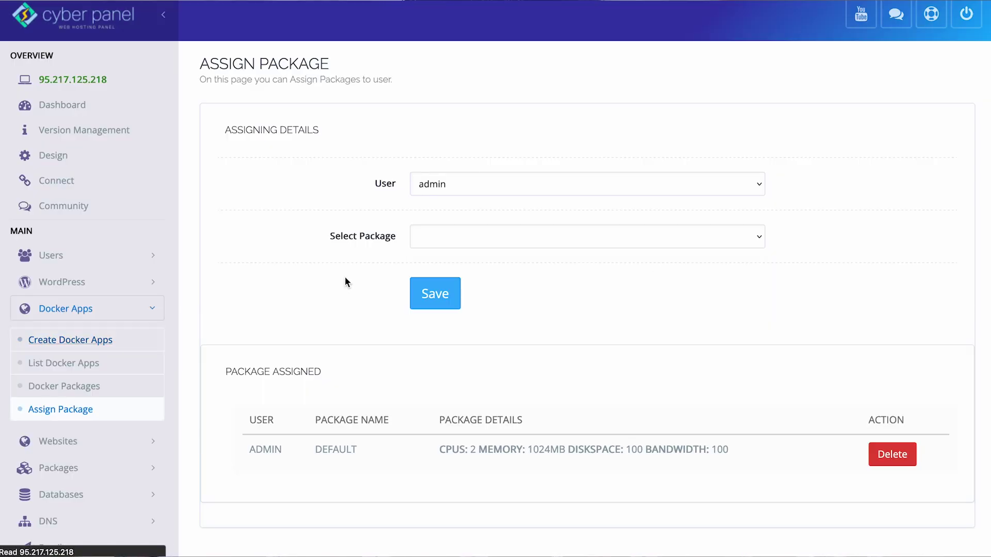
# - Name the new Docker app, owned by admin at docker.cyberpanel.net, with 1 CPU and 512 MB RAM each
pyautogui.click(486, 184)
pyautogui.write('my docker wp site')
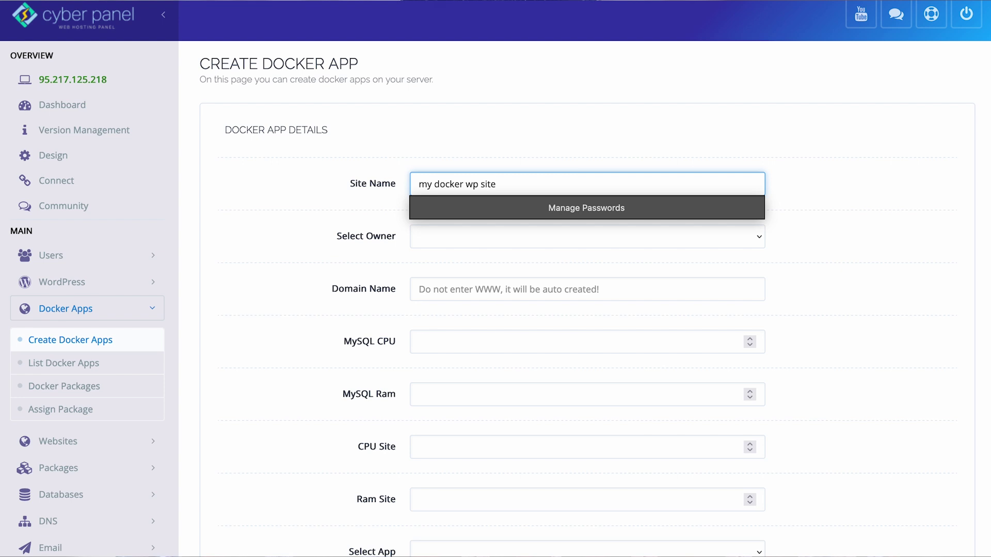
pyautogui.click(587, 237)
pyautogui.click(586, 289)
pyautogui.write('docker.cyberpanel.net')
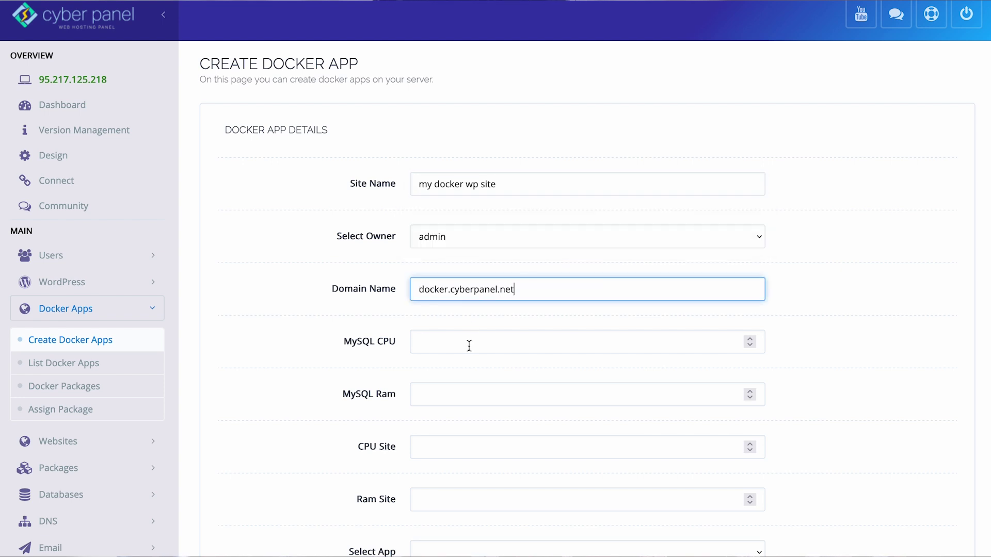
pyautogui.click(468, 345)
pyautogui.write('1')
pyautogui.press('Tab')
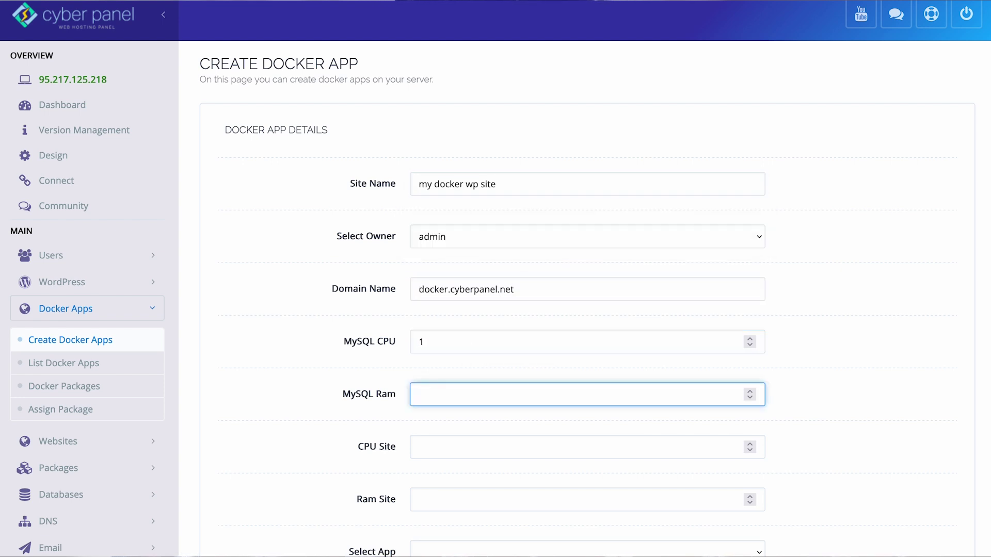
pyautogui.click(440, 447)
pyautogui.write('1')
pyautogui.press('Tab')
pyautogui.write('512')
pyautogui.scroll(-1, 433, 495)
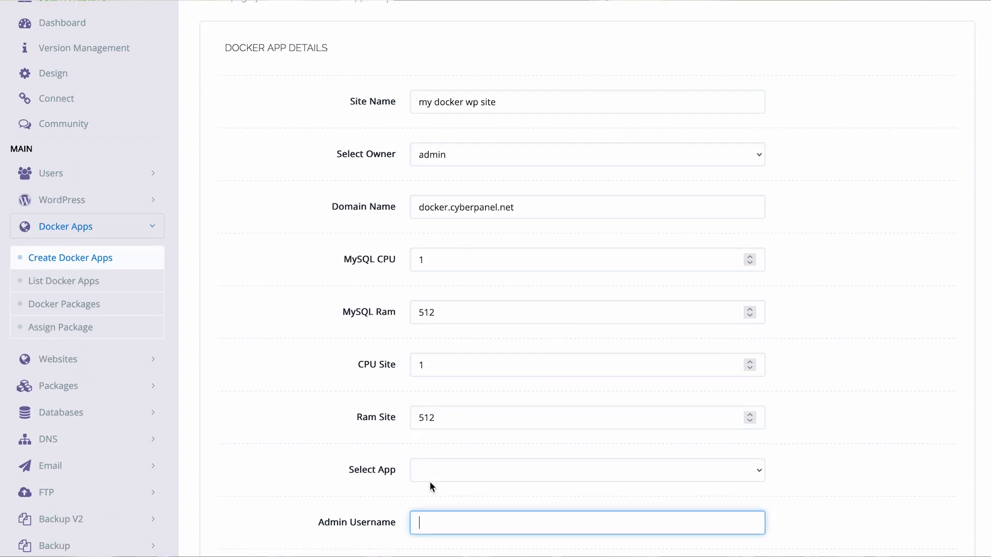
# - Choose WordPress as the app and enter the admin username, email and password
pyautogui.click(440, 469)
pyautogui.scroll(-1, 441, 464)
pyautogui.click(445, 440)
pyautogui.write('usman')
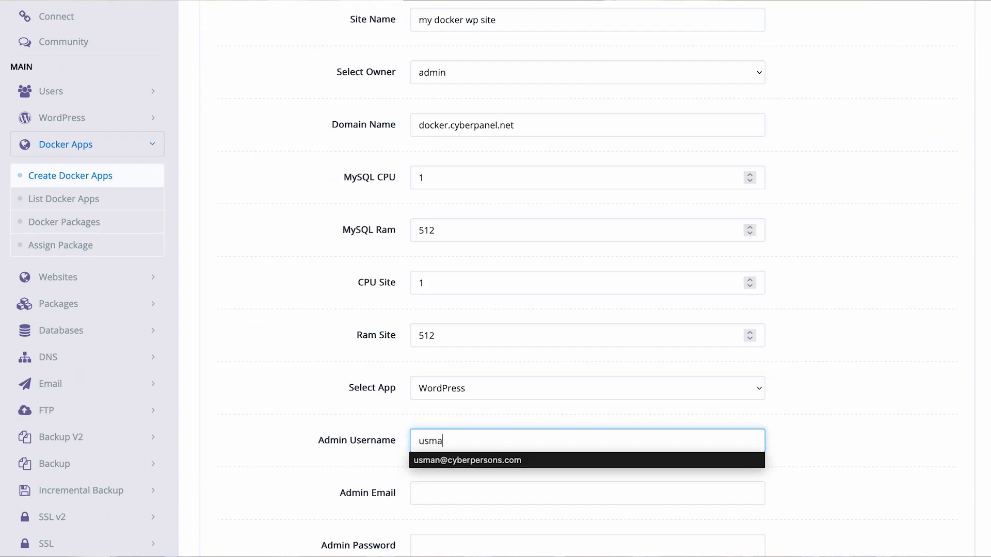
pyautogui.press('Tab')
pyautogui.press('Tab')
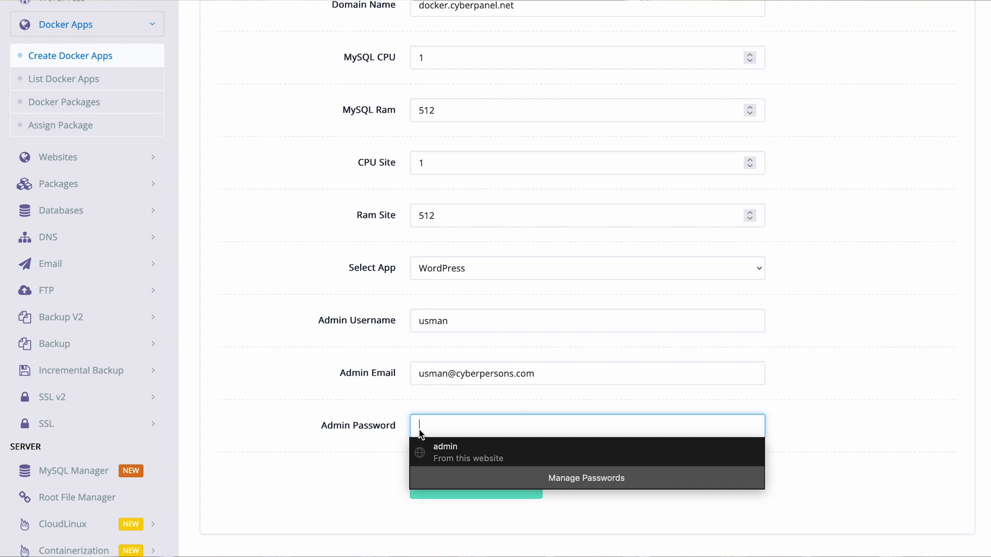
pyautogui.write('••••••••')
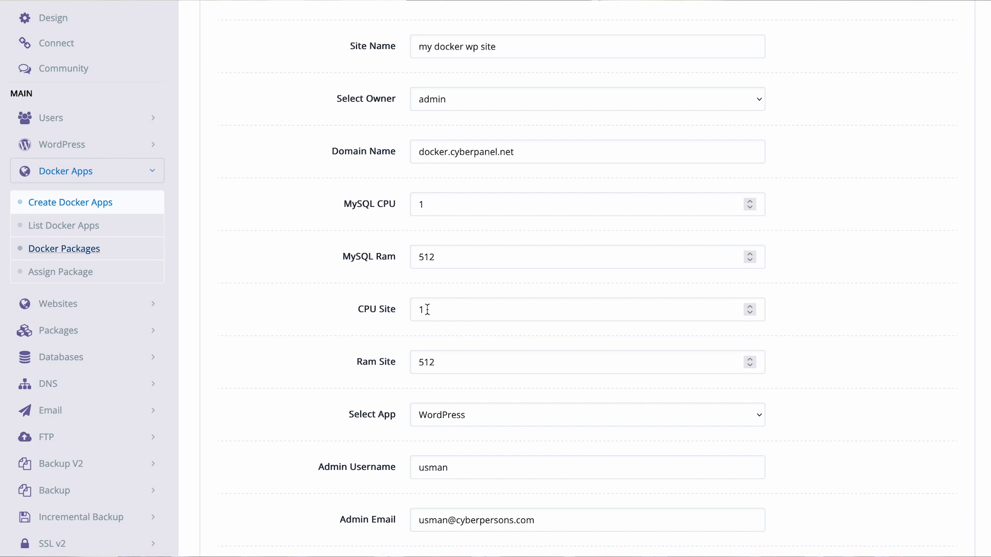
# - Create the docker.cyberpanel.net WordPress site, then manage its containers from List Docker Apps
pyautogui.click(442, 206)
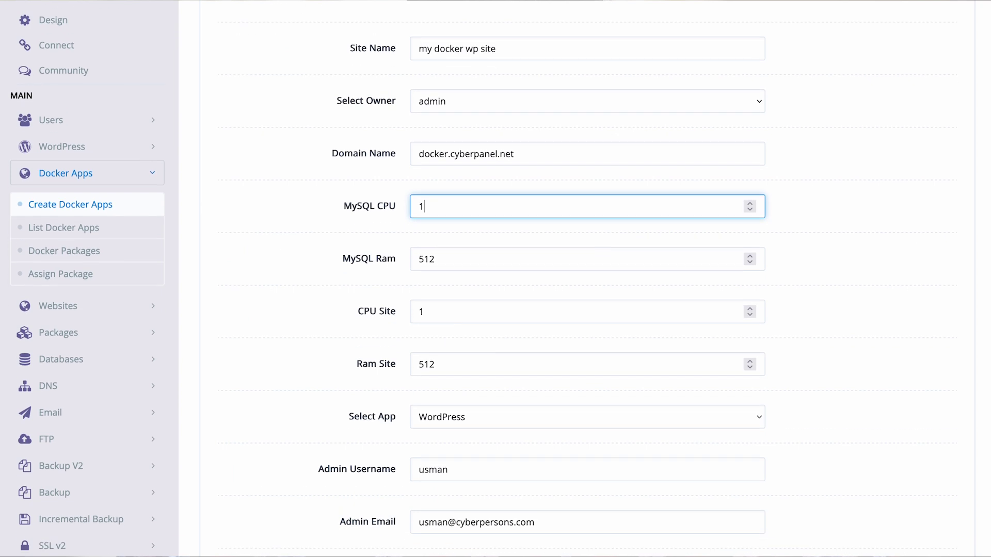
pyautogui.scroll(-3, 587, 310)
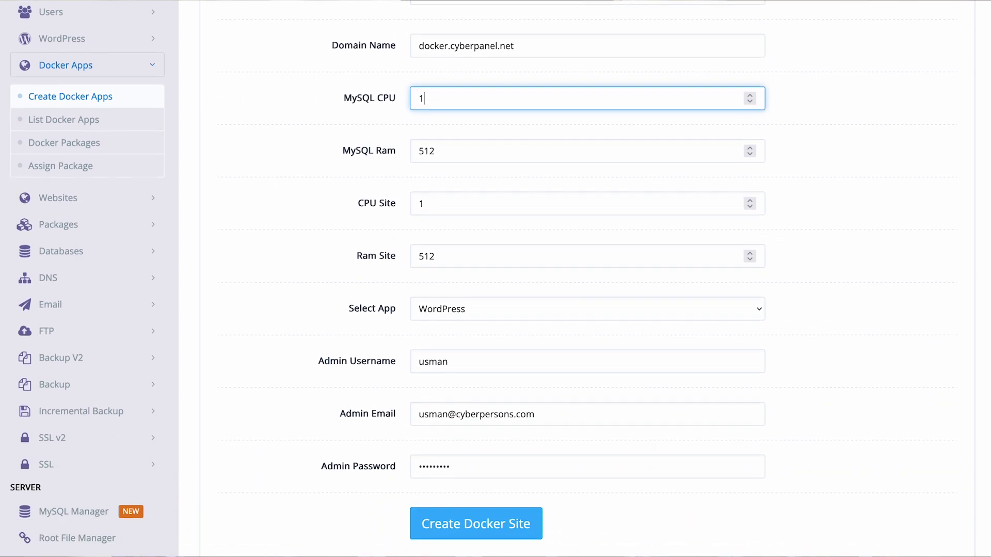
pyautogui.press('Return')
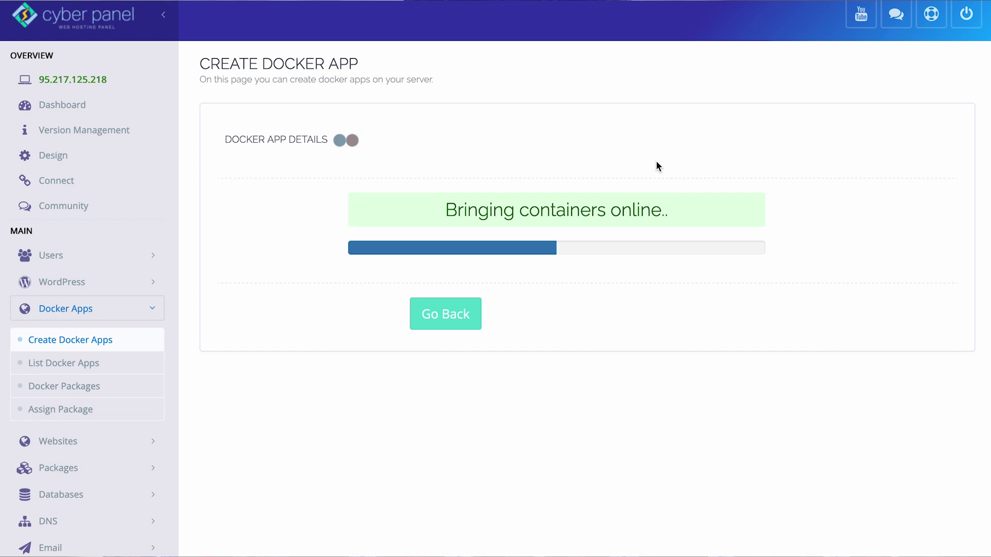
pyautogui.click(64, 363)
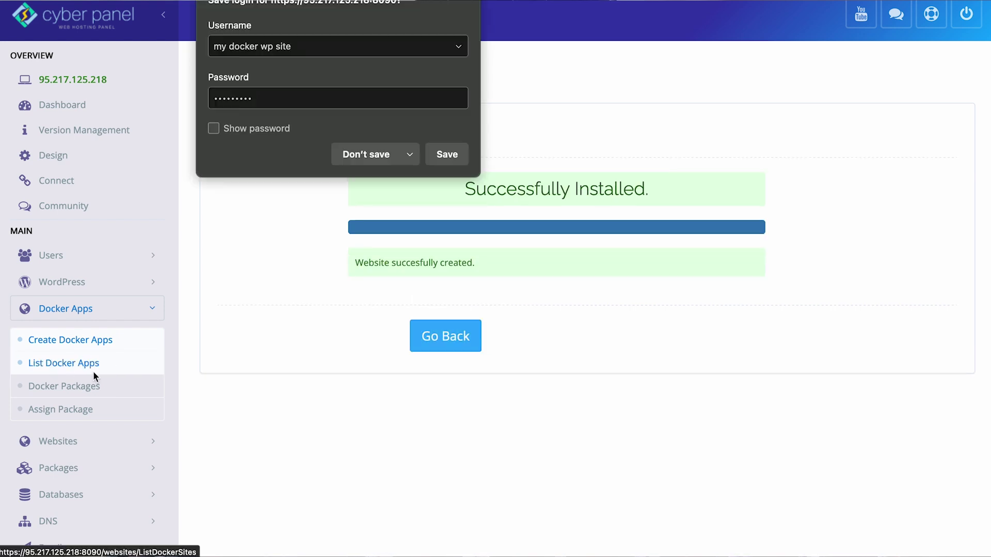
pyautogui.click(314, 169)
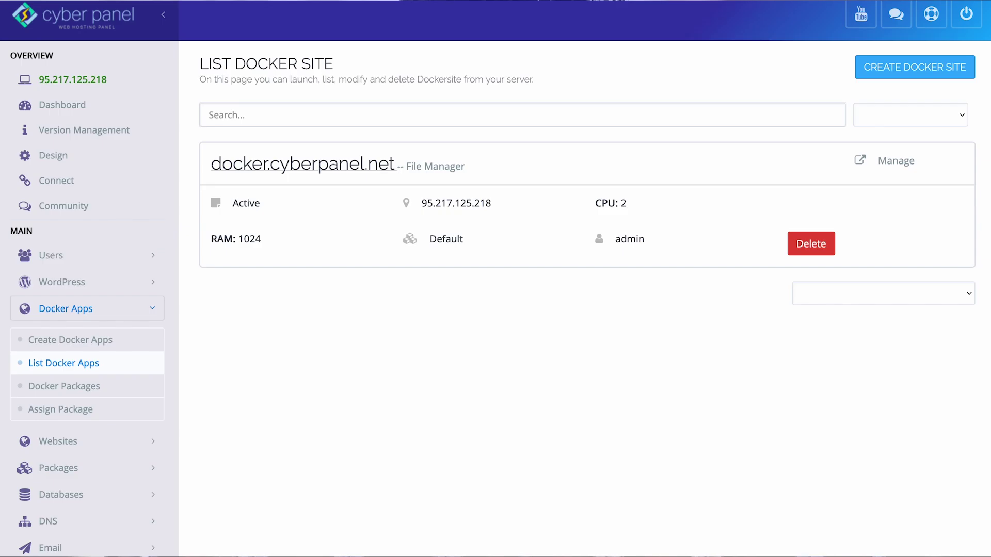
pyautogui.click(896, 161)
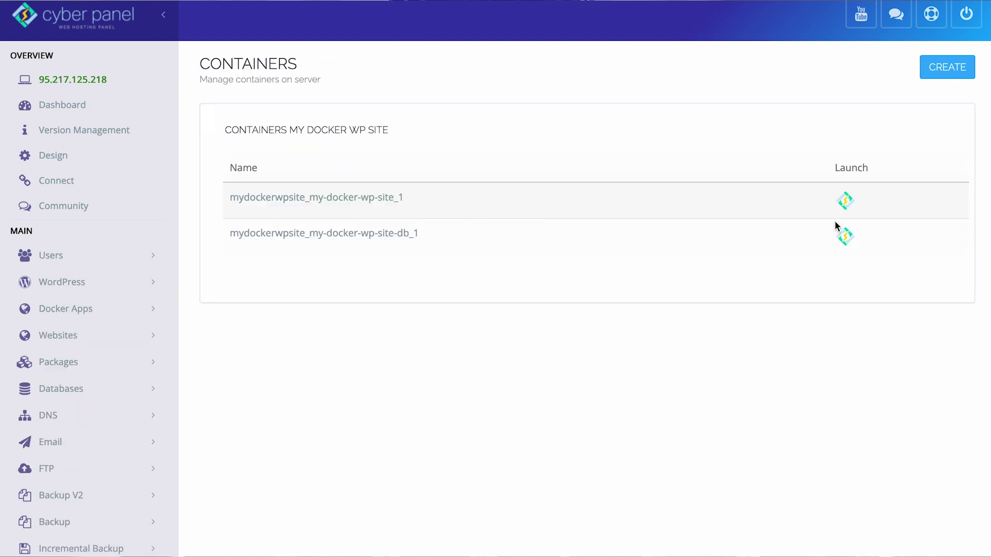
# - Check the WordPress site container's running status and logs, then start recreating it
pyautogui.click(845, 201)
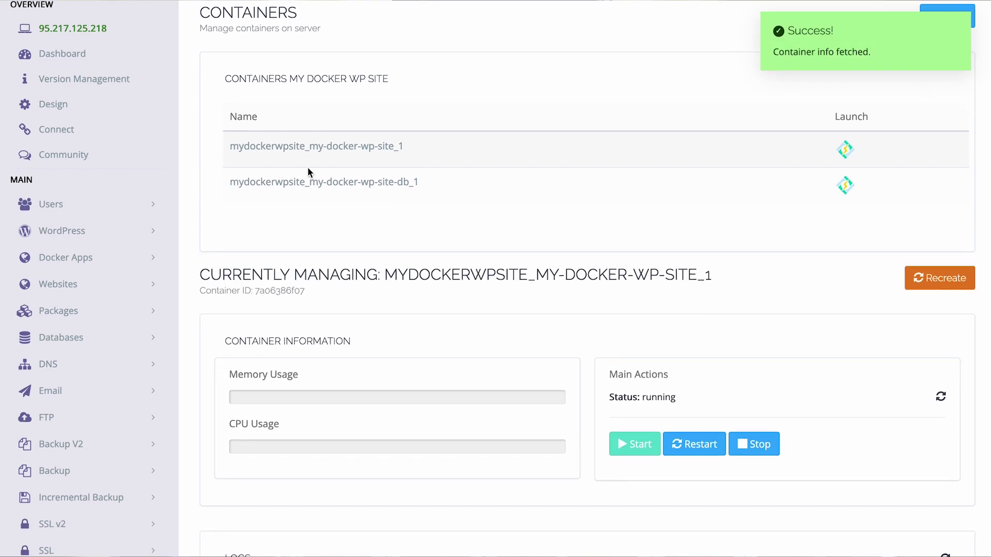
pyautogui.scroll(-3, 308, 167)
pyautogui.scroll(-3, 307, 166)
pyautogui.scroll(-2, 307, 166)
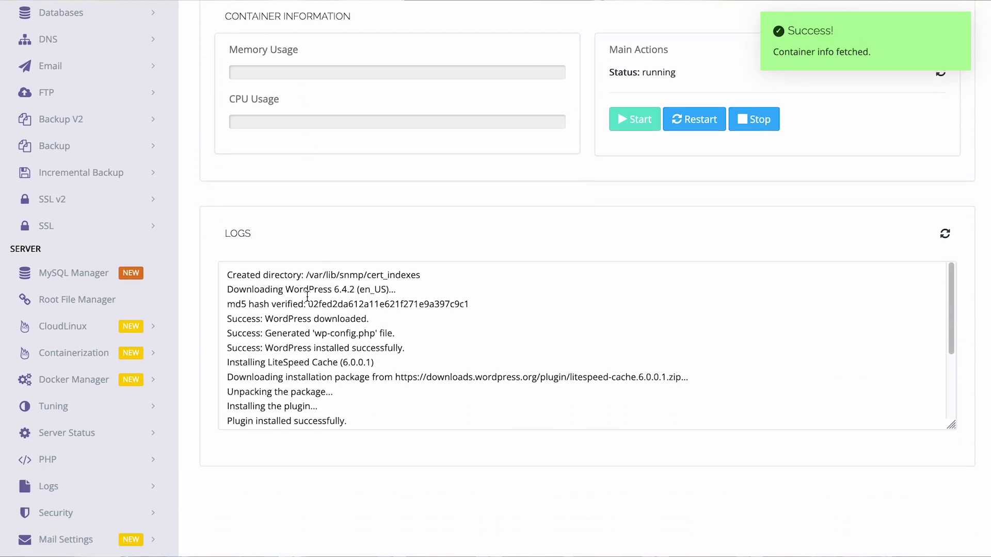
pyautogui.scroll(-2, 307, 297)
pyautogui.scroll(-1, 308, 296)
pyautogui.scroll(3, 308, 296)
pyautogui.scroll(3, 680, 139)
pyautogui.scroll(2, 400, 273)
pyautogui.scroll(2, 400, 273)
pyautogui.scroll(2, 400, 273)
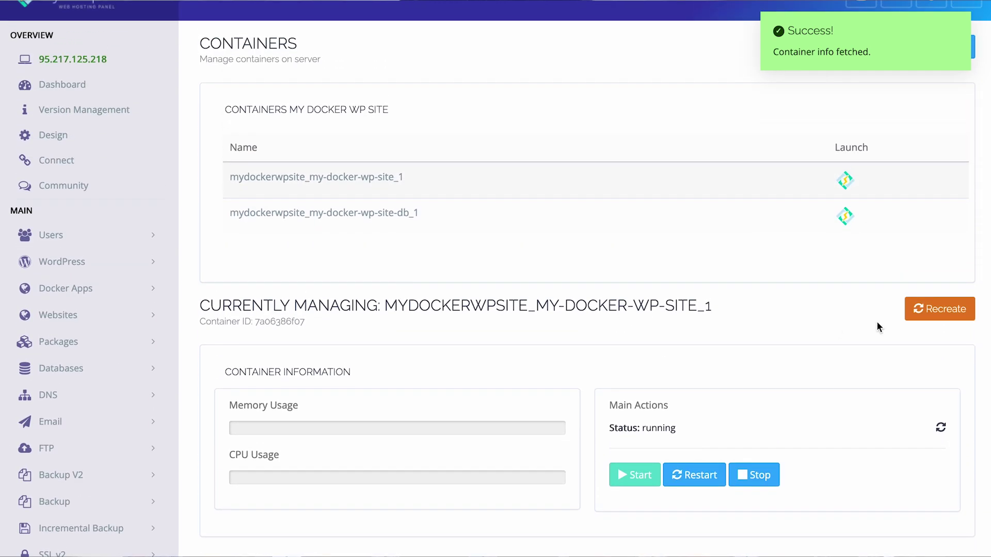
pyautogui.click(939, 309)
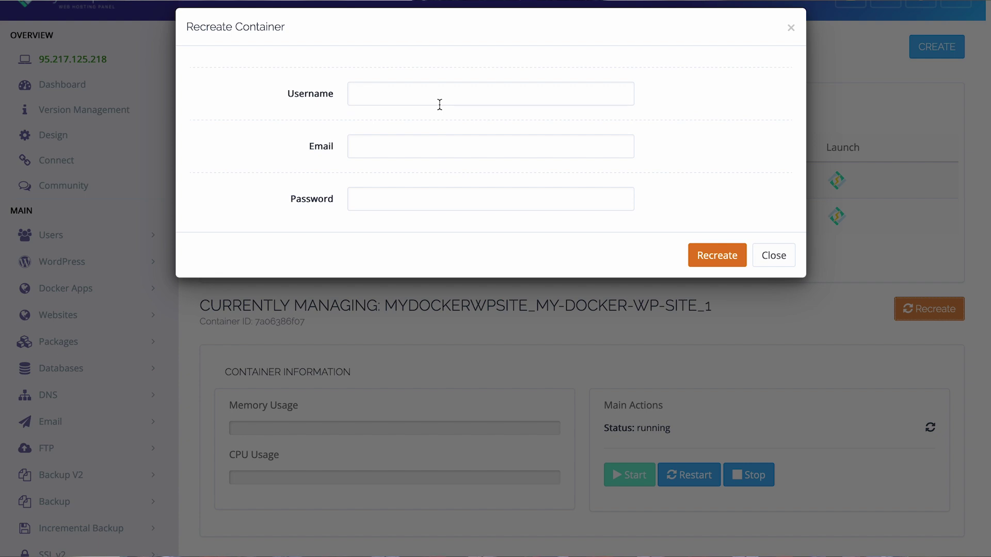
pyautogui.click(440, 98)
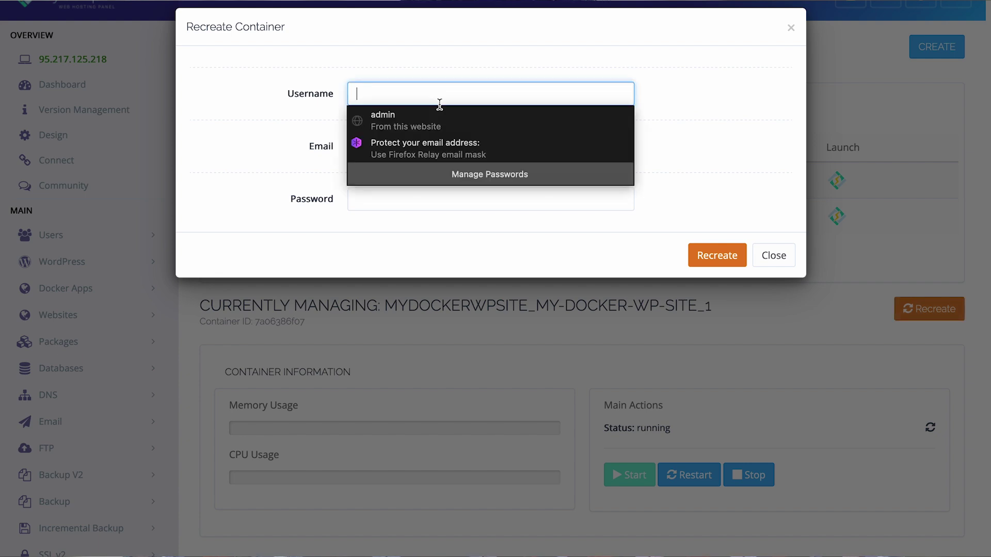